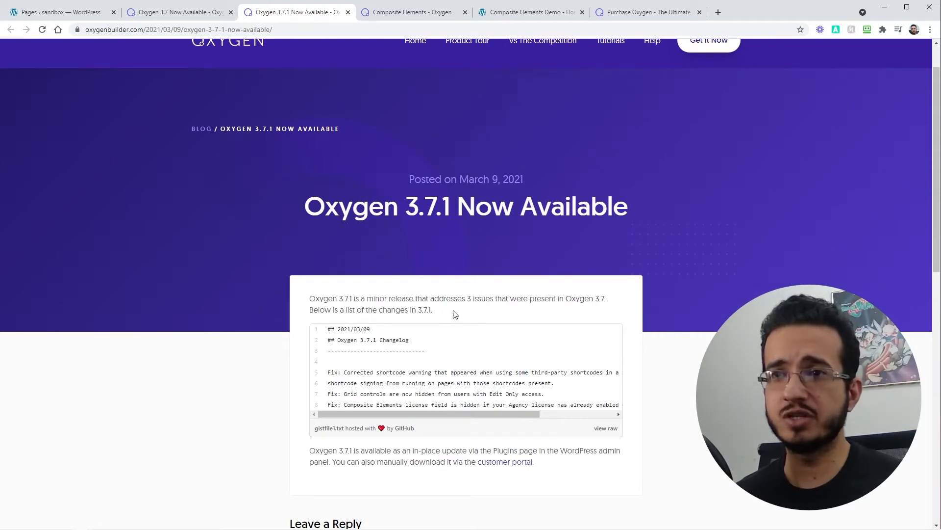
- Review the feature list in the Oxygen 3.7 release post, including CSS Grid
click(221, 4)
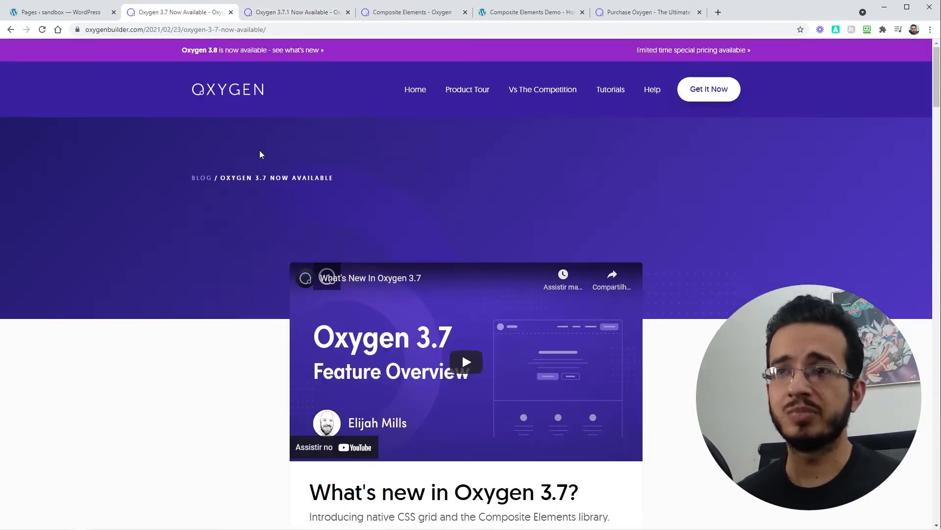
scroll(280, 251, down, 3)
scroll(277, 254, down, 1)
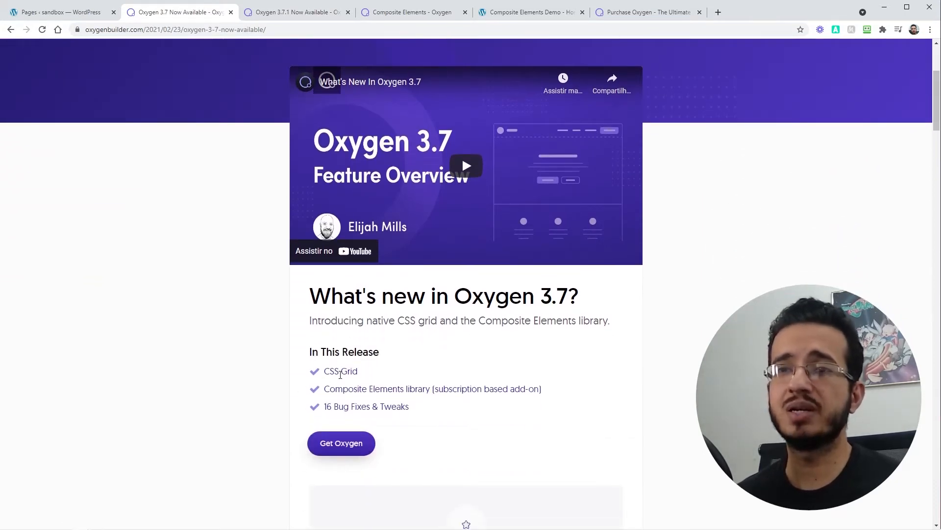
drag(327, 371, 401, 389)
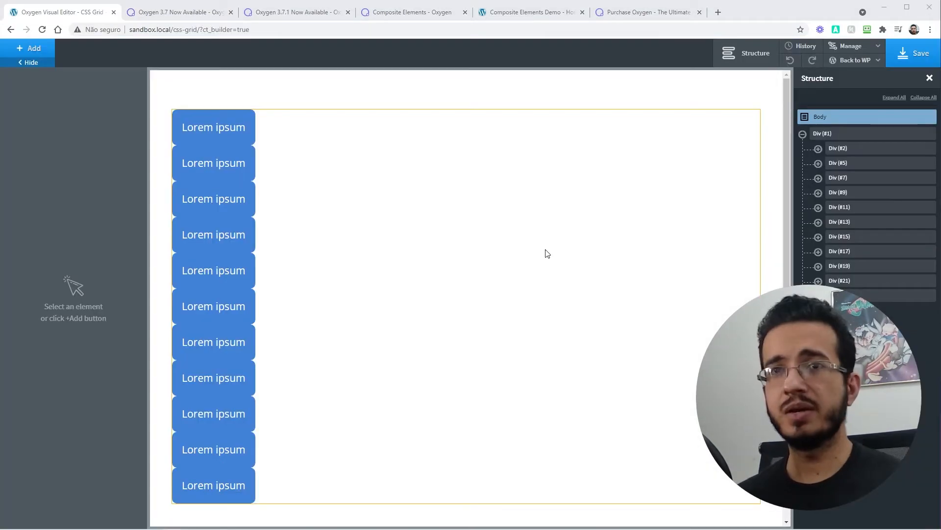
- Apply the Grid child layout to the outer container div and set its column count to 4
click(836, 135)
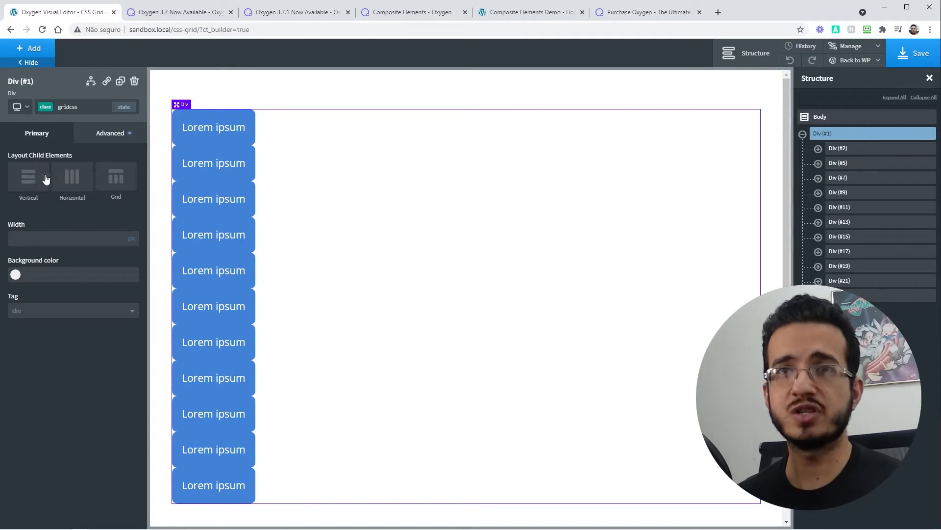
click(123, 183)
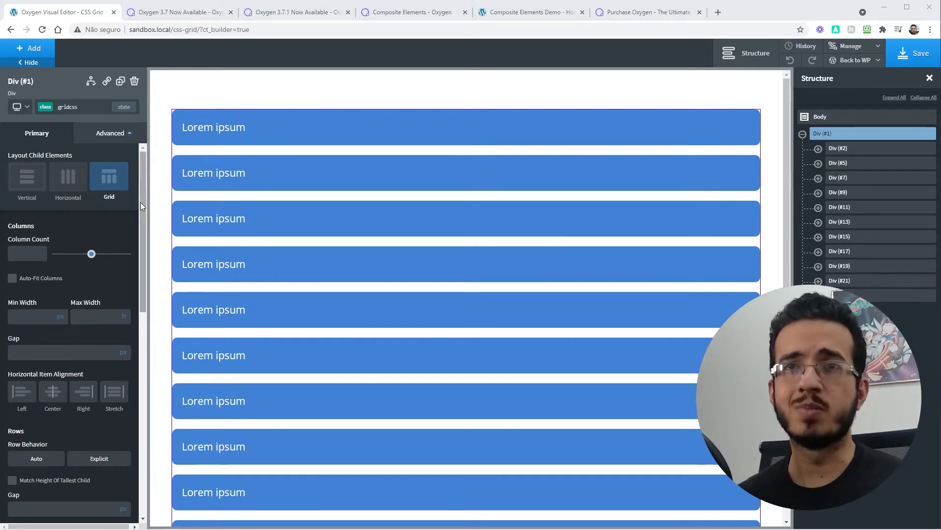
drag(140, 202, 142, 225)
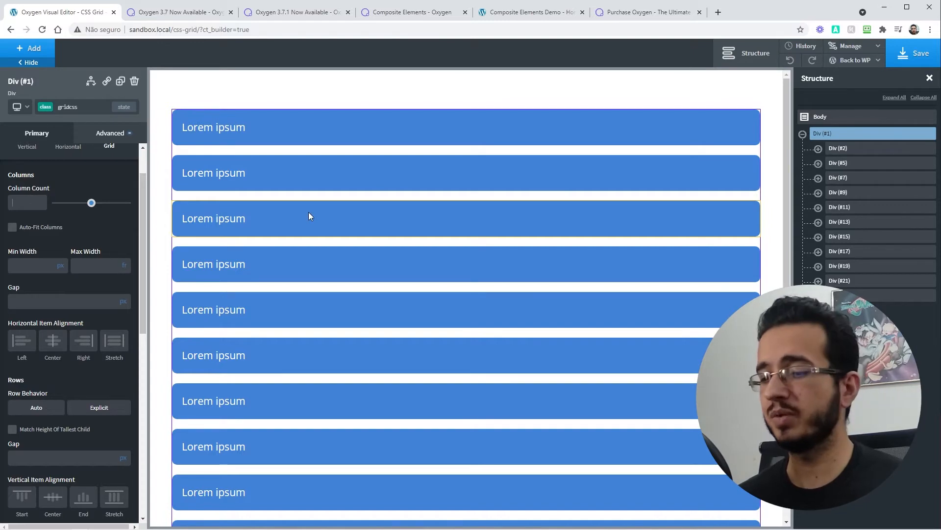
text(4)
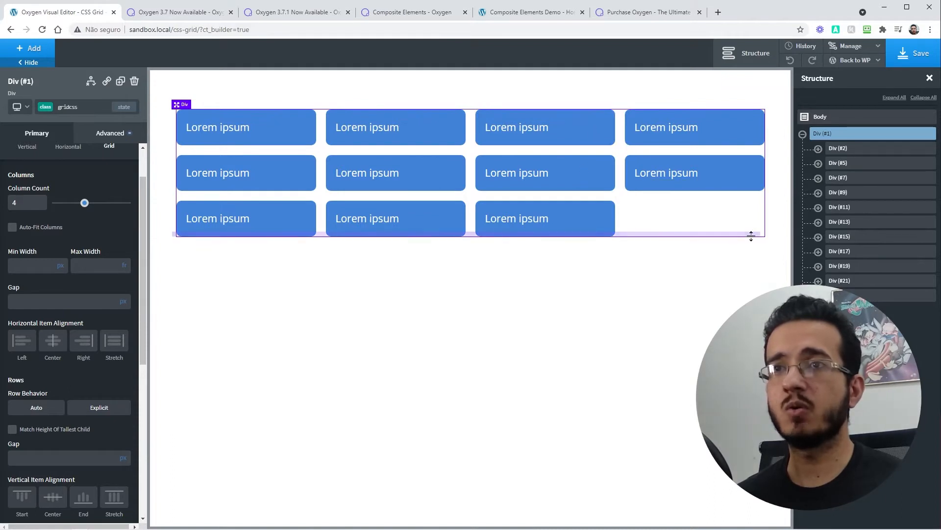
- Try a gap of 0 px for both the columns and the rows of the grid
scroll(145, 260, down, 1)
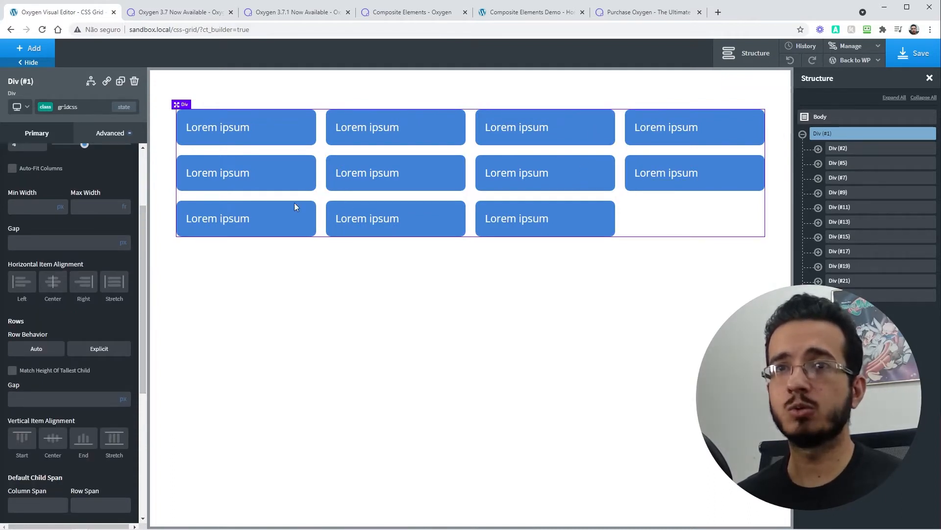
text(0)
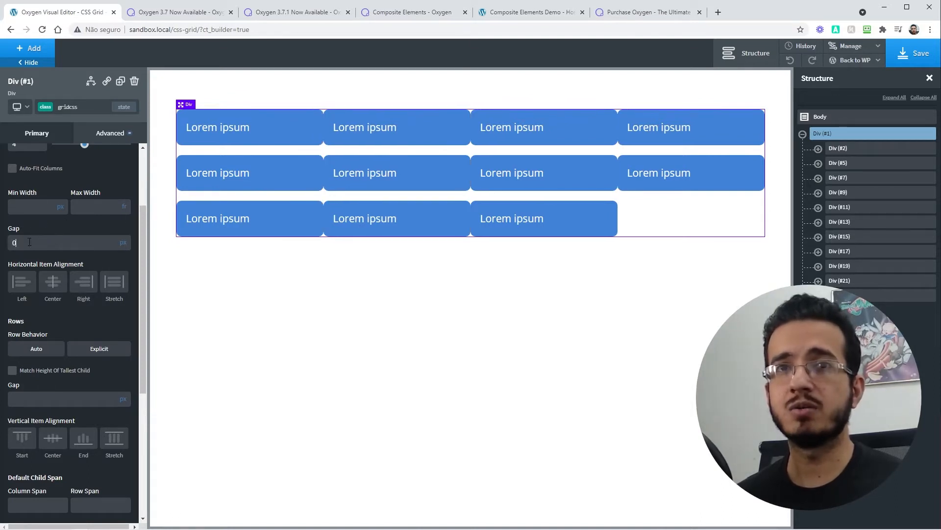
scroll(95, 245, down, 1)
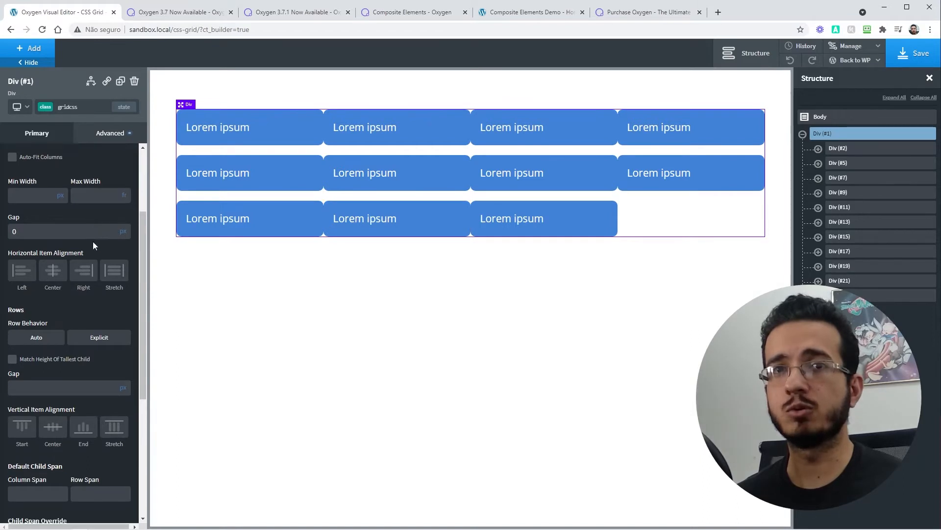
scroll(95, 245, down, 3)
click(74, 254)
text(0)
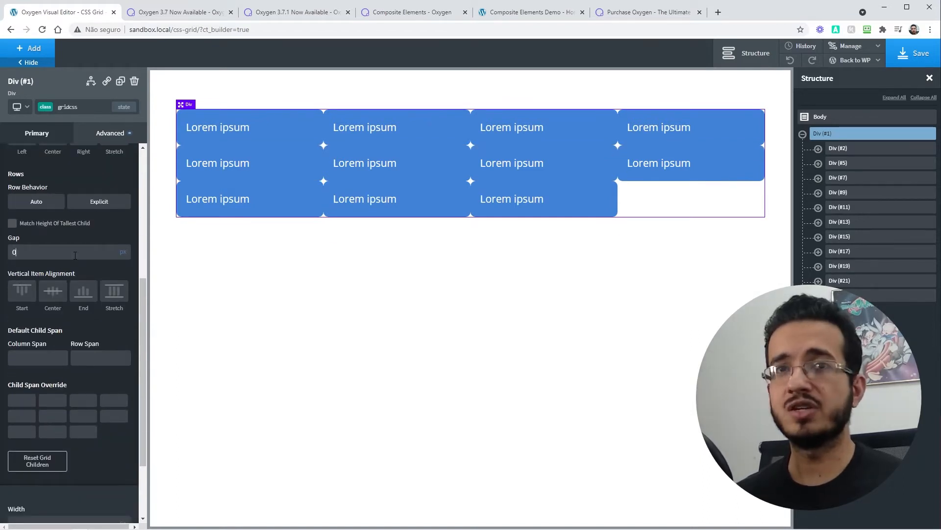
- Clear the row gap and column gap values of the grid
key(BackSpace)
scroll(83, 240, up, 2)
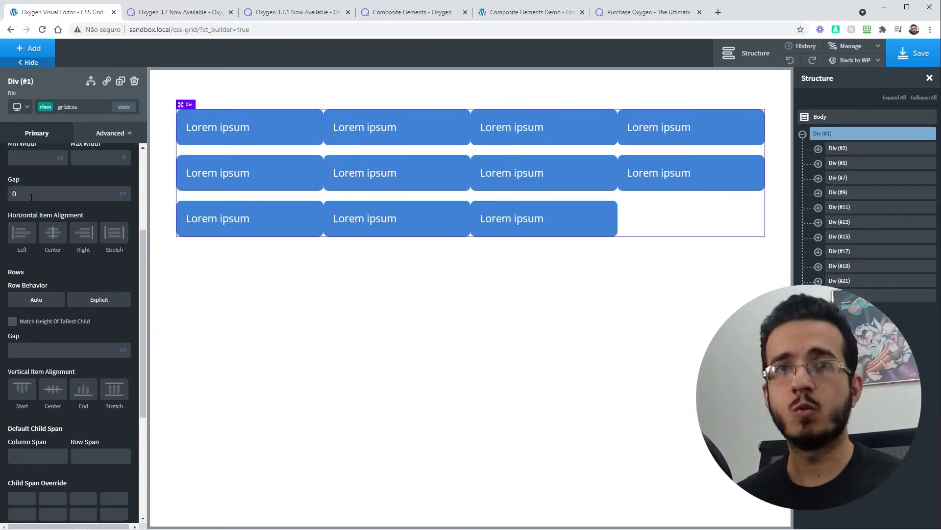
double_click(32, 197)
key(BackSpace)
scroll(32, 197, up, 2)
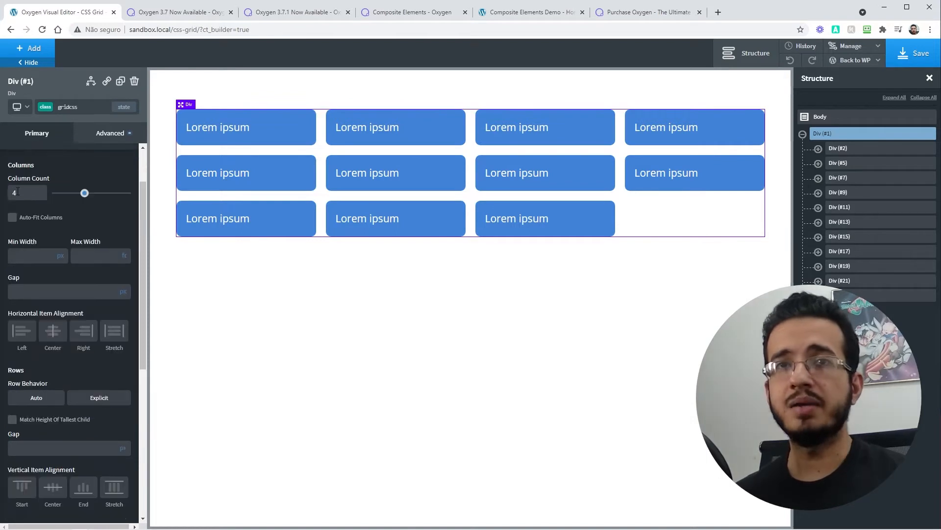
- Enable auto-fit columns for the grid with a minimum column width of 300 px
click(36, 221)
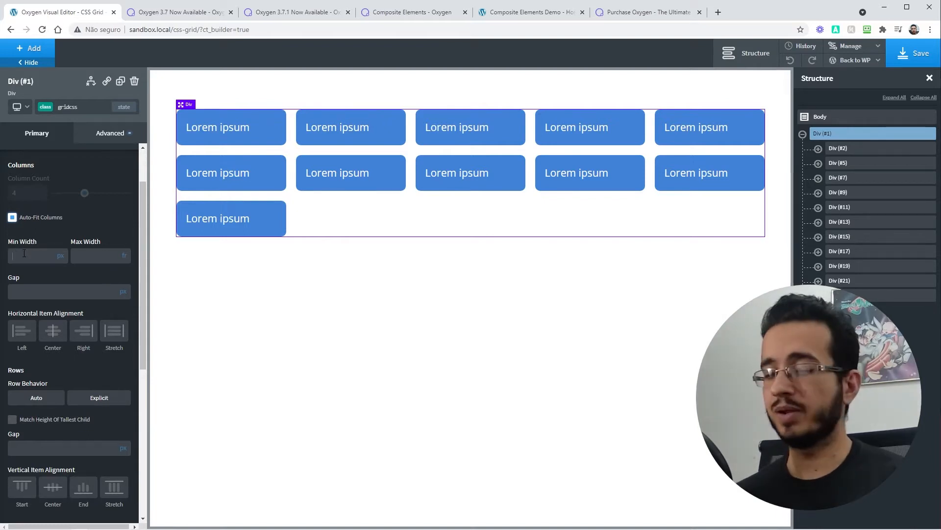
text(00)
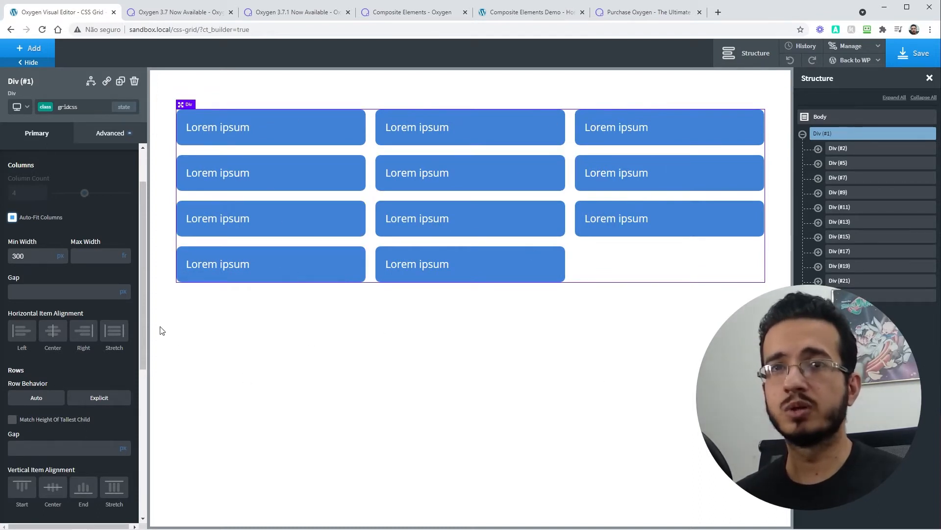
- Try the Left, Center, Right and Stretch horizontal item alignments on the grid, leaving none selected
scroll(59, 285, down, 1)
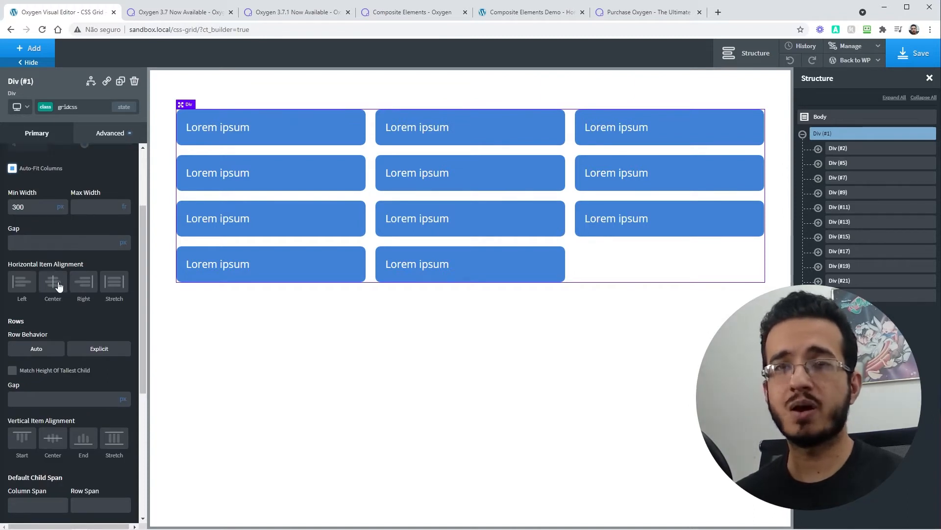
scroll(60, 284, down, 1)
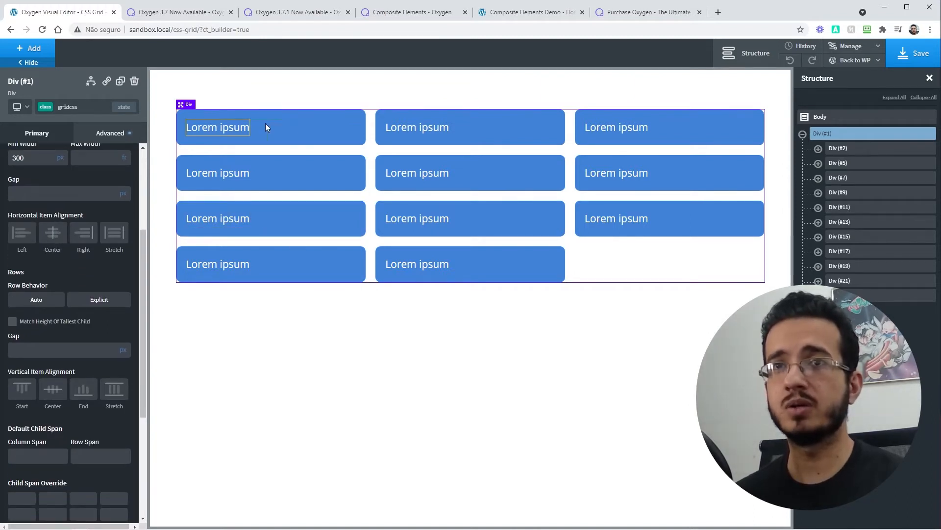
click(25, 236)
click(59, 236)
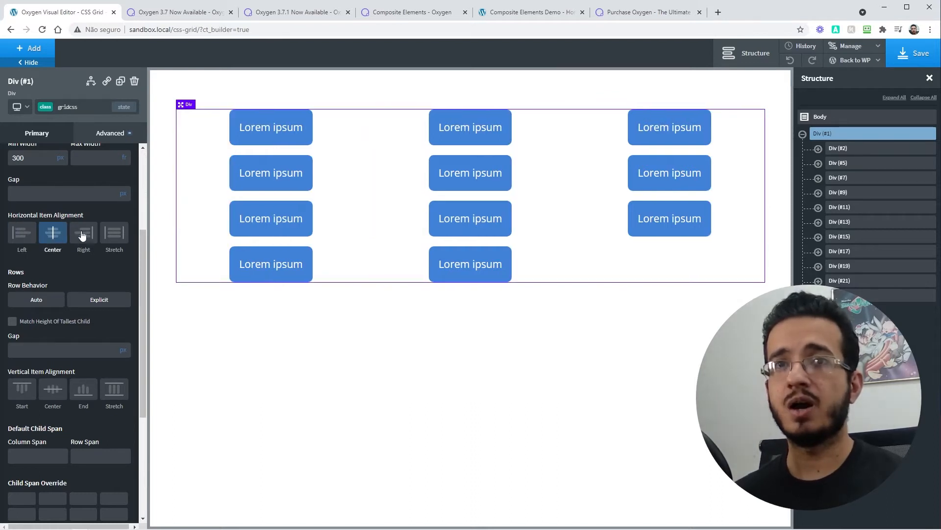
click(83, 233)
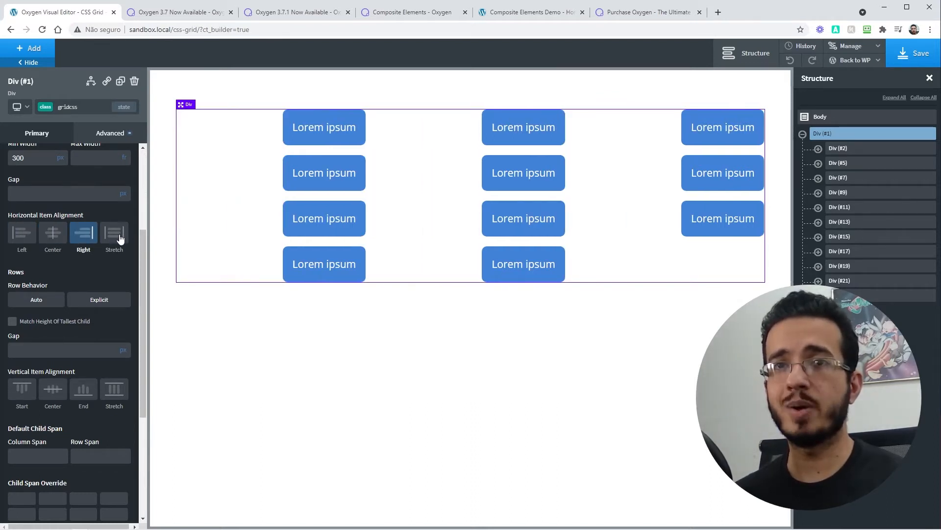
click(115, 234)
click(115, 236)
scroll(117, 239, down, 1)
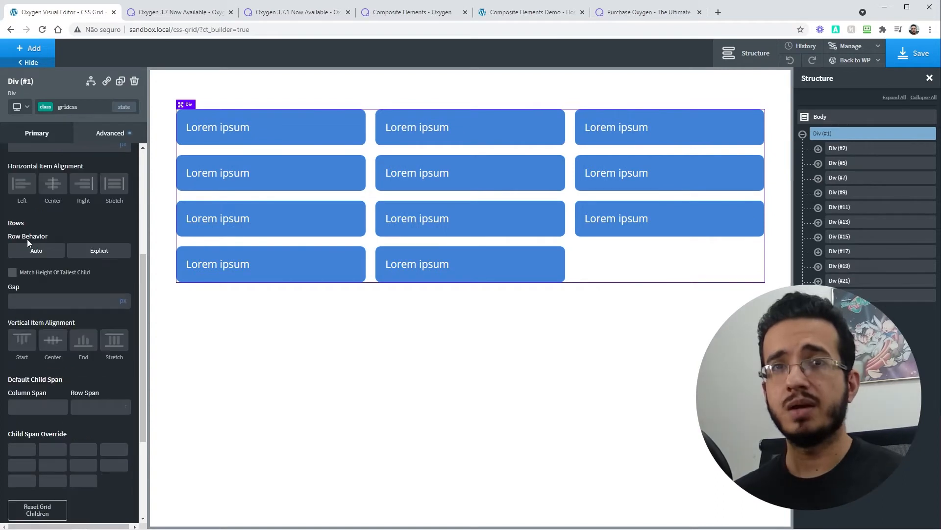
- Clear the minimum column width and return the grid from auto-fit to a fixed column count of 4
scroll(61, 225, down, 1)
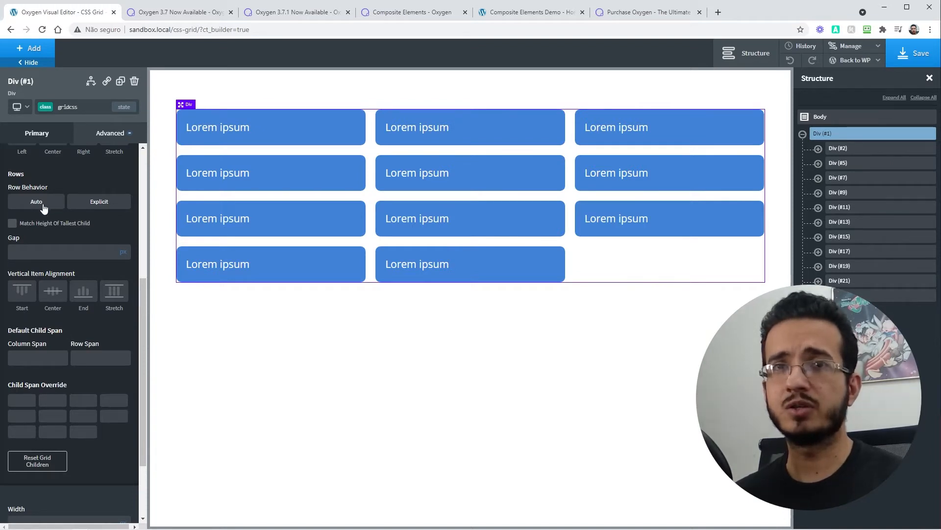
scroll(85, 208, down, 1)
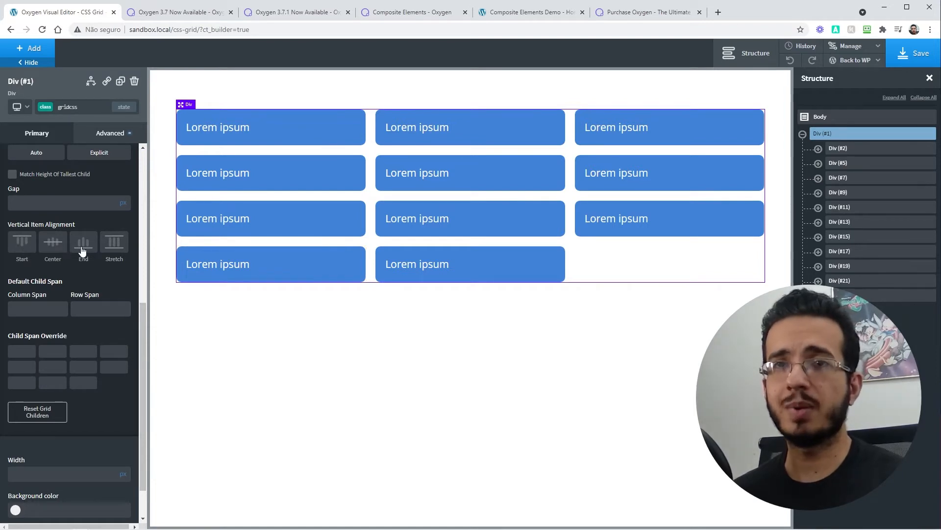
scroll(113, 272, down, 1)
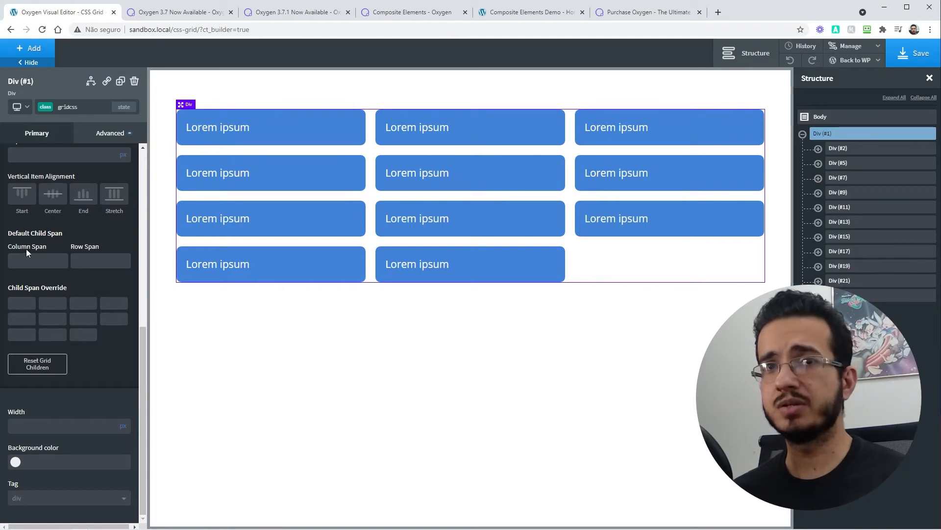
scroll(55, 262, up, 6)
scroll(58, 286, up, 1)
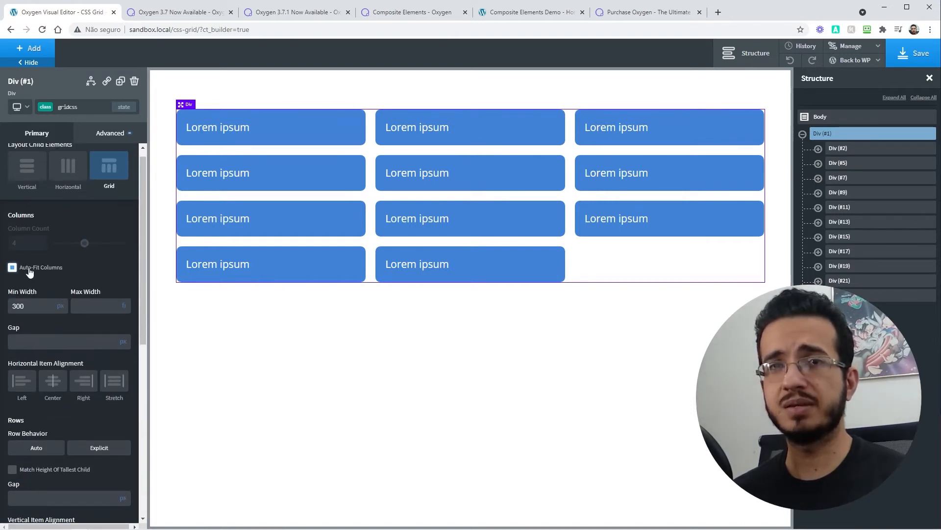
scroll(38, 286, down, 1)
drag(28, 260, 10, 239)
key(BackSpace)
click(12, 218)
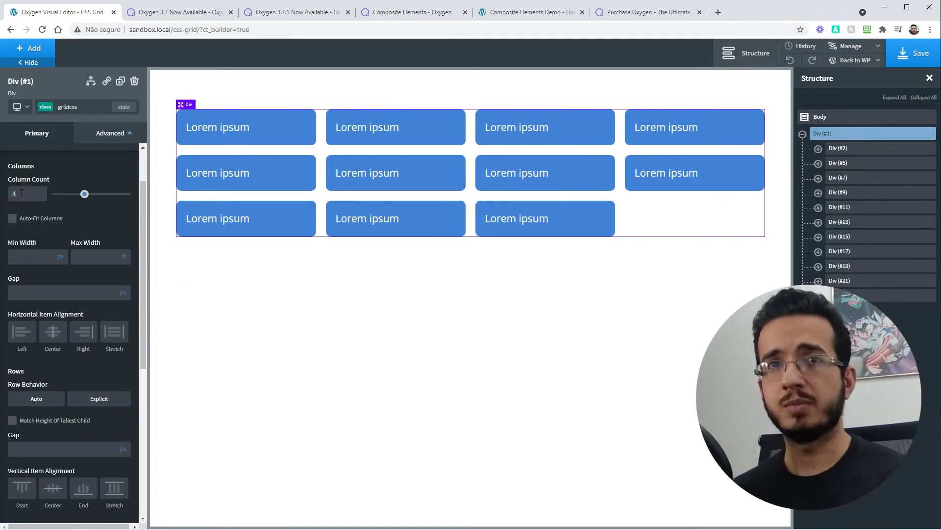
key(BackSpace)
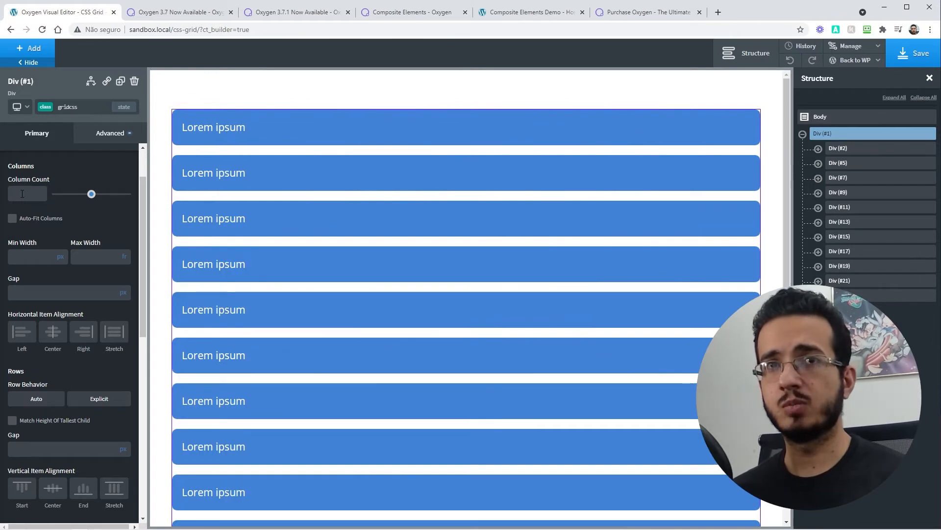
text(4)
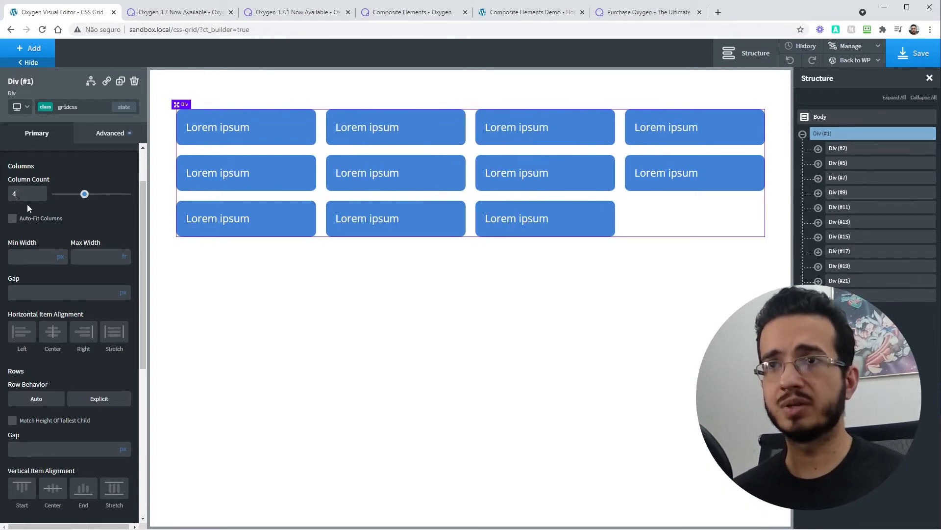
- Try a default child column span of 2 on the grid and clear it again
scroll(27, 207, down, 6)
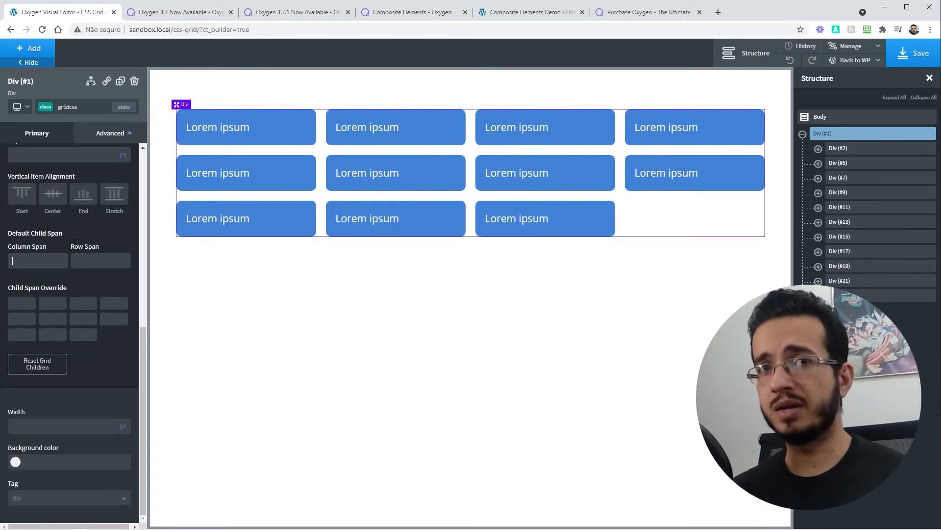
text(2)
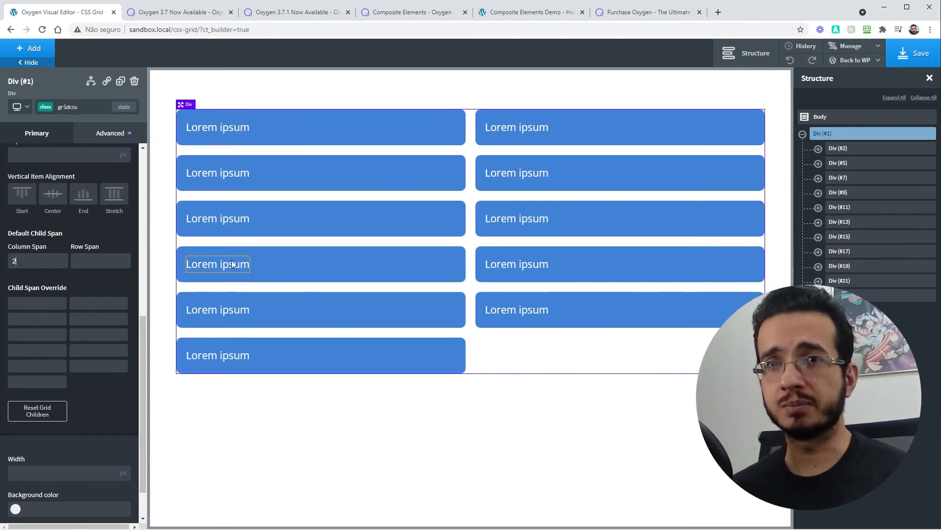
click(44, 261)
key(BackSpace)
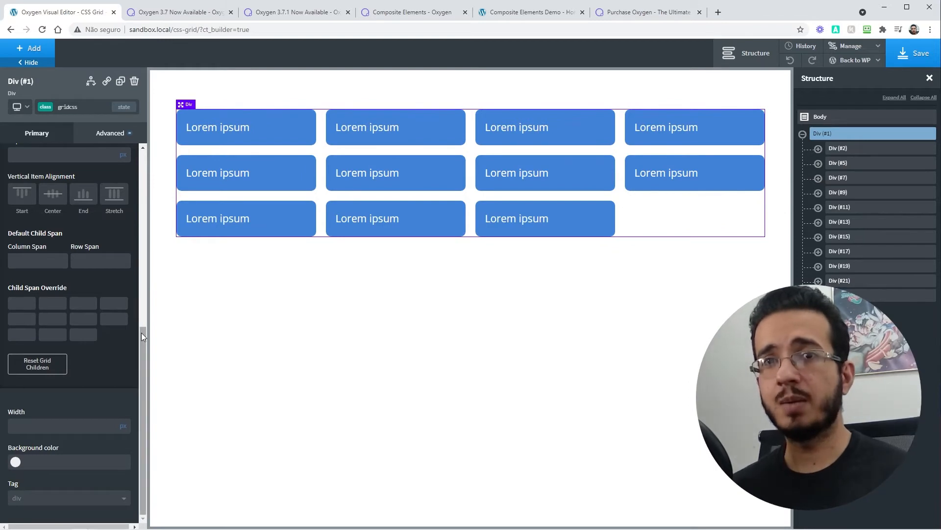
- Override the span of the grid's first child with a column span of 2 and a row span of 2
click(27, 304)
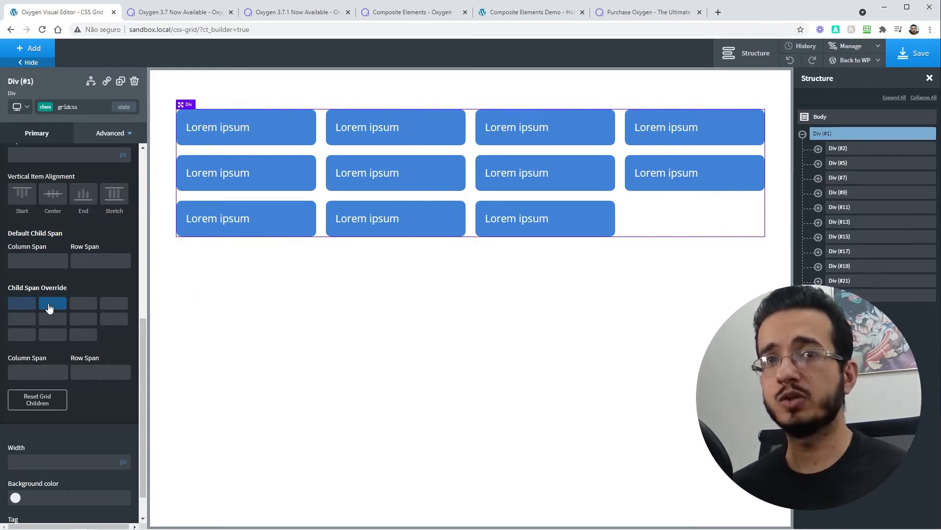
click(112, 304)
click(28, 308)
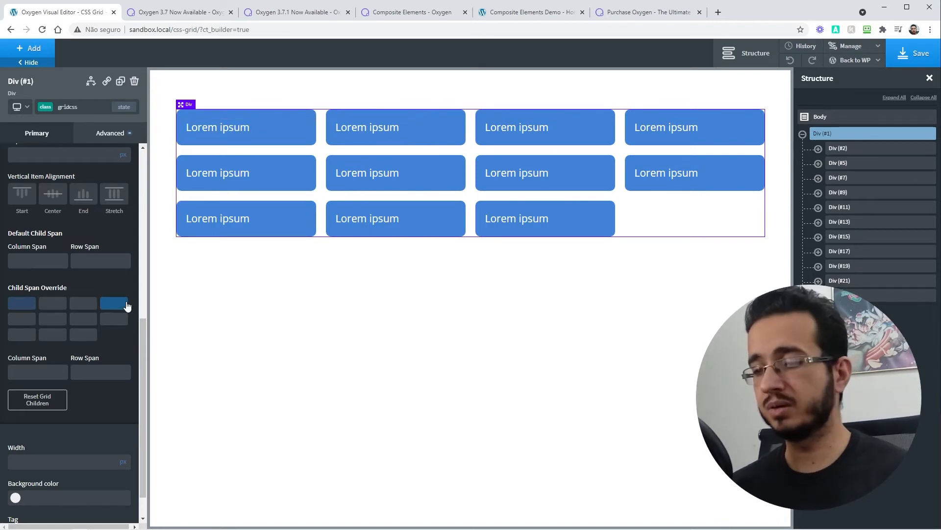
text(2)
click(94, 373)
text(2)
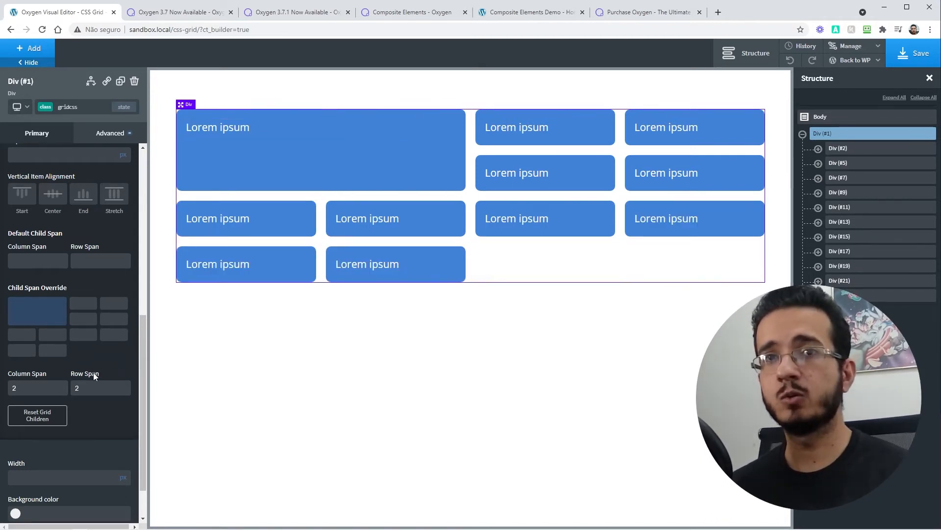
- Override the span of the grid's second child with a column span of 2
click(83, 303)
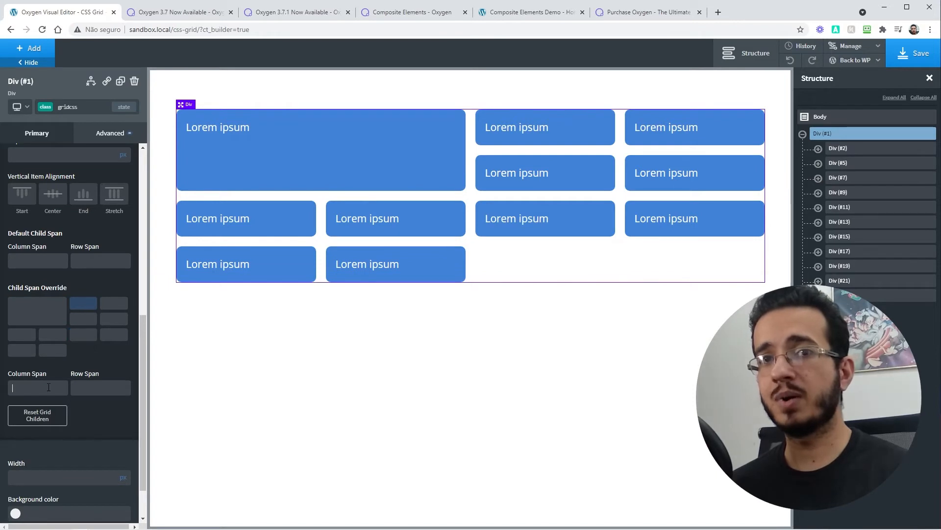
text(2)
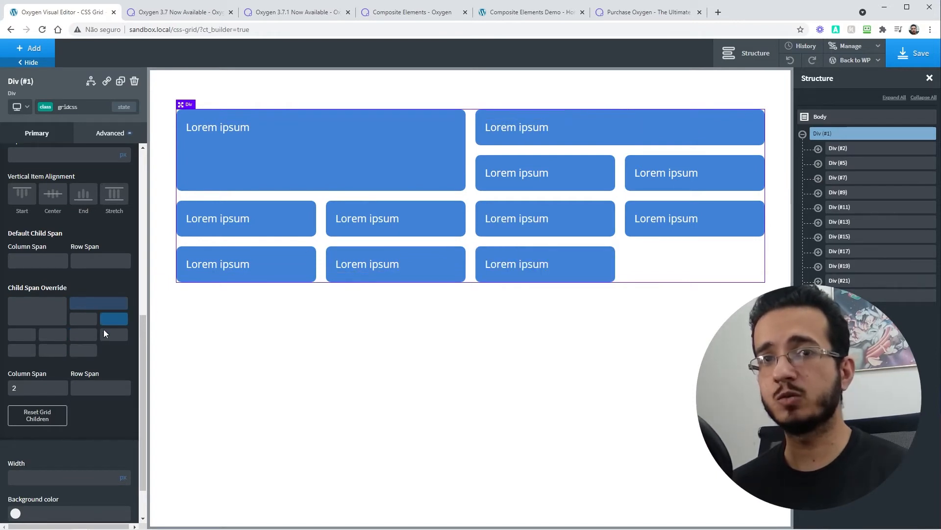
- Override the span of the grid's fourth child with a row span of 2
click(105, 323)
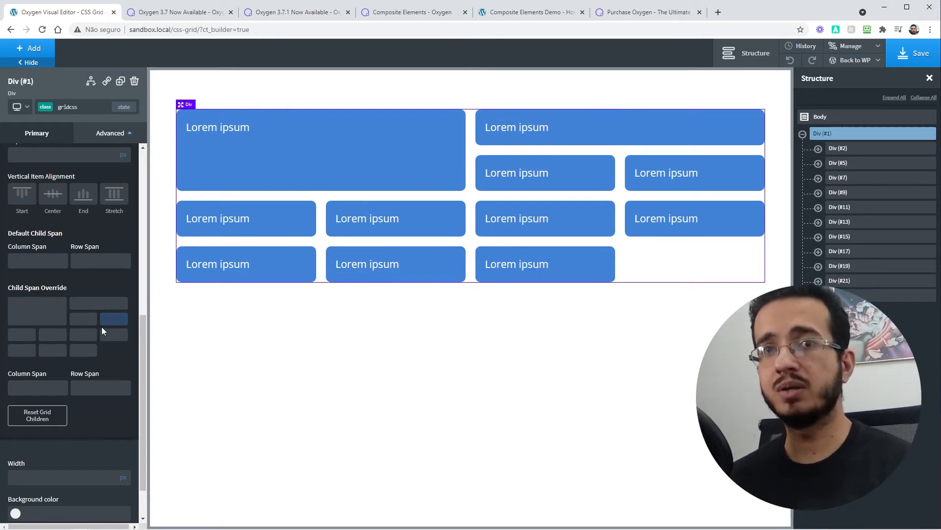
text(2)
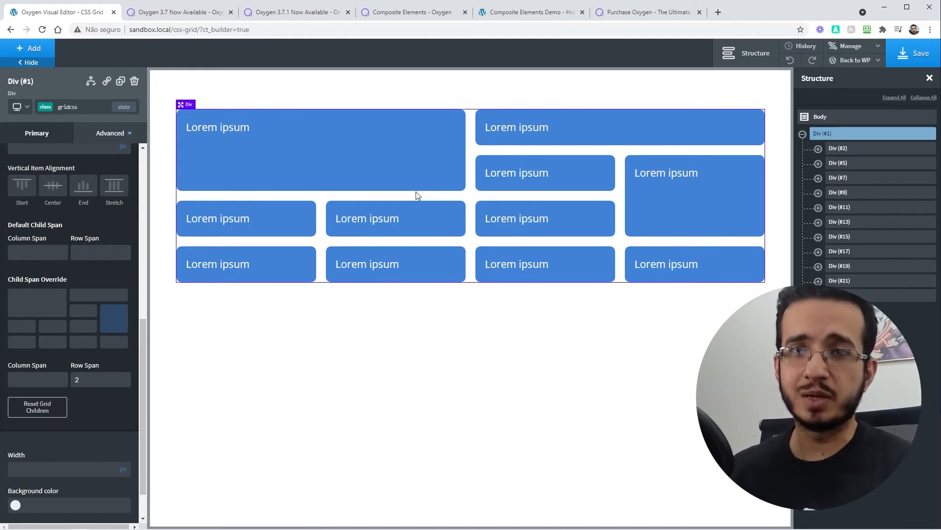
- Switch the grid to auto-fit columns with a minimum column width of 200 px
scroll(40, 298, up, 10)
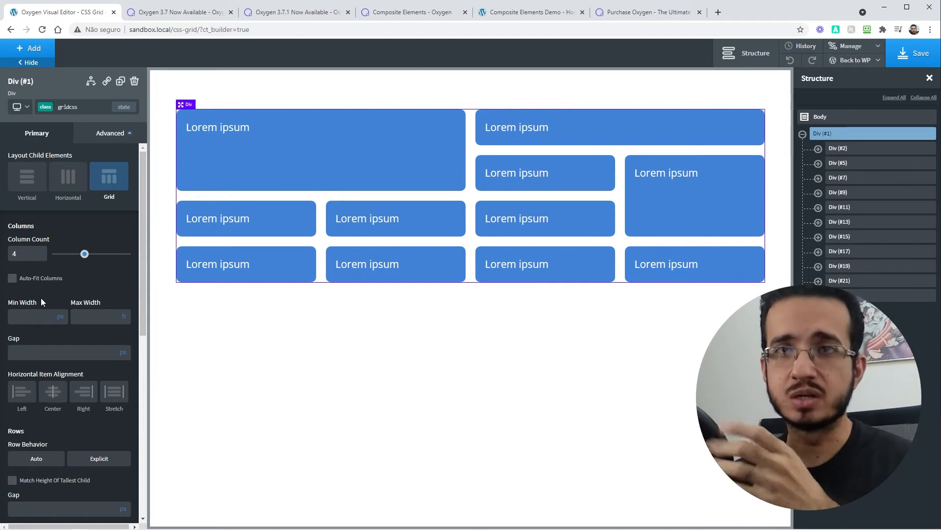
click(30, 279)
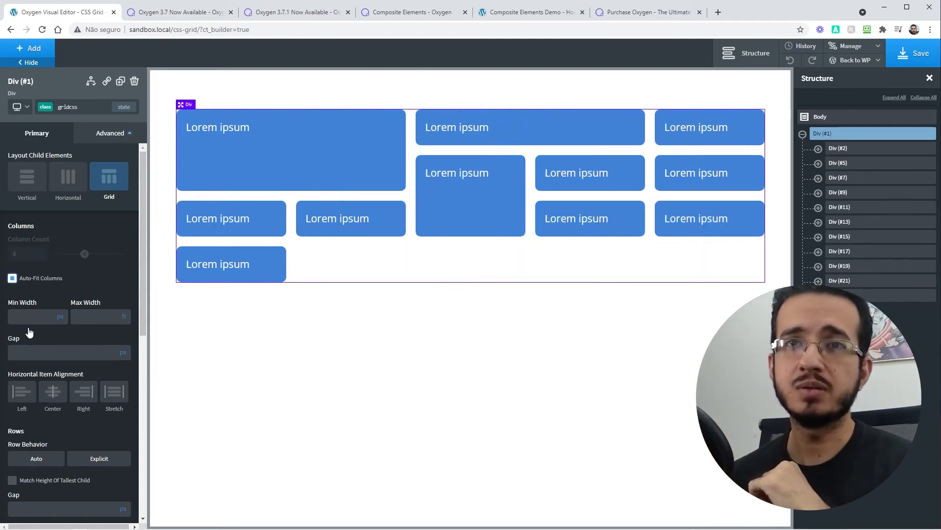
click(41, 315)
text(200)
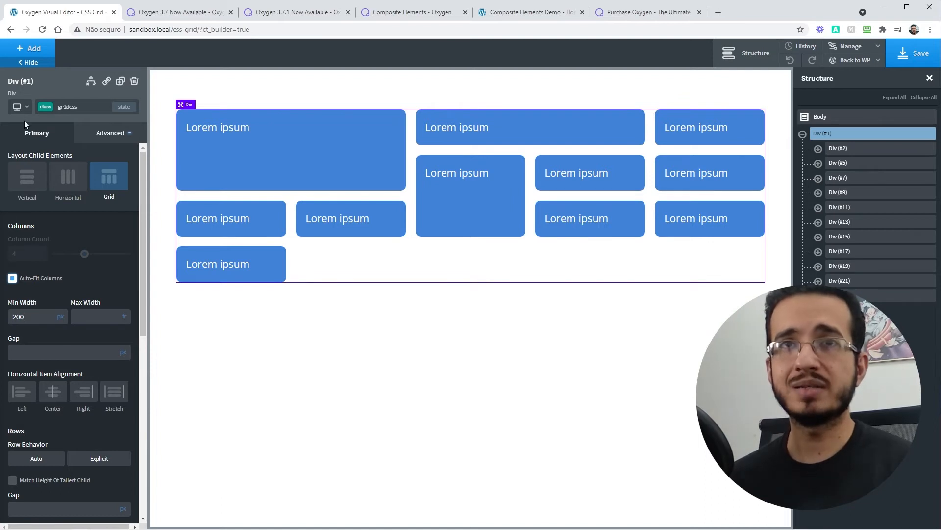
- Preview the grid at the page container, less than 992px and less than 768px breakpoints
click(20, 106)
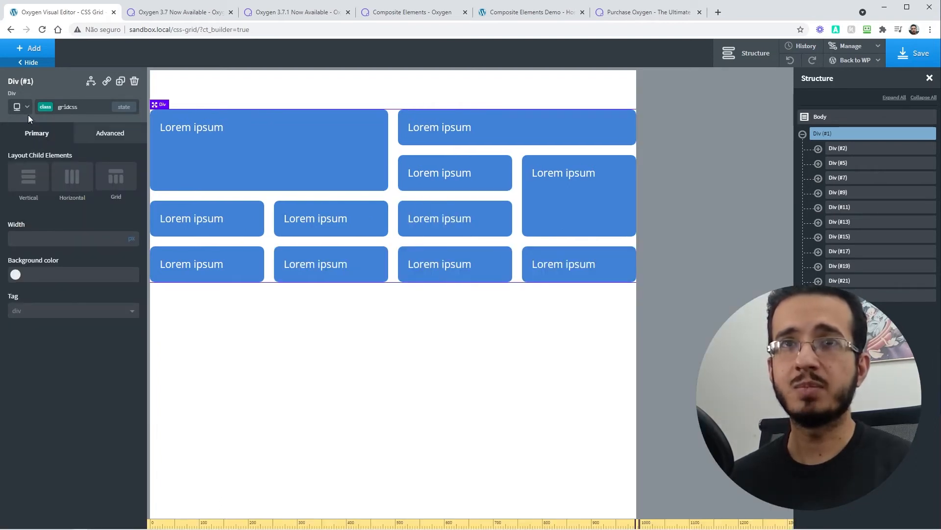
click(28, 111)
click(30, 164)
click(31, 107)
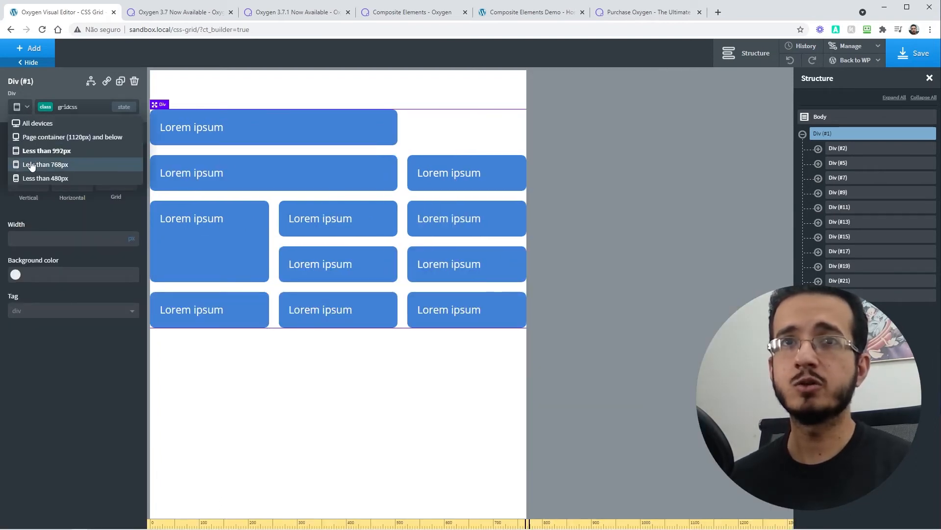
click(31, 164)
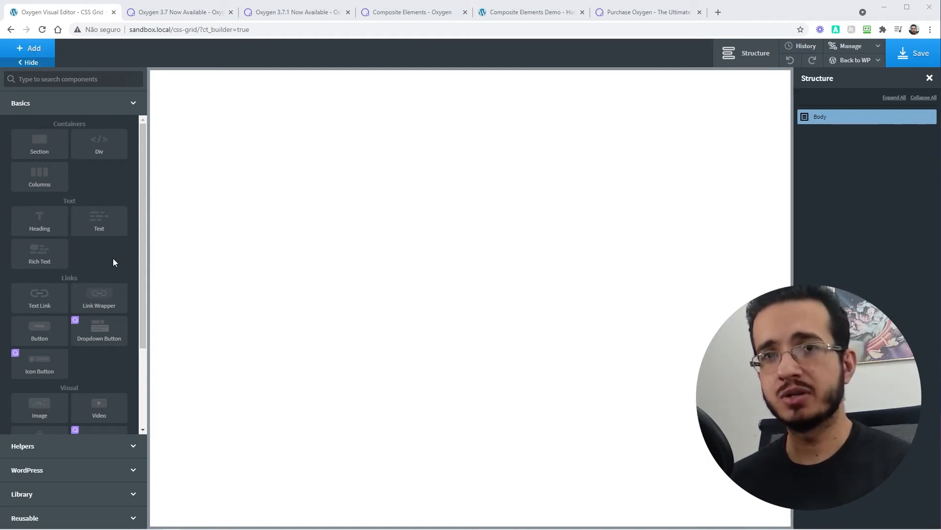
- Add the Icon Button composite element from the basic visual and link components to the empty page
scroll(113, 258, down, 1)
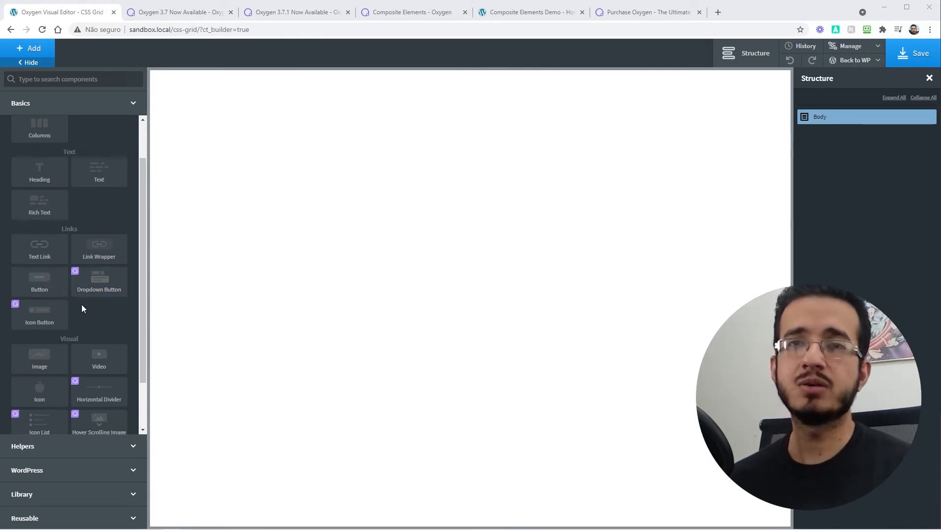
scroll(82, 304, down, 1)
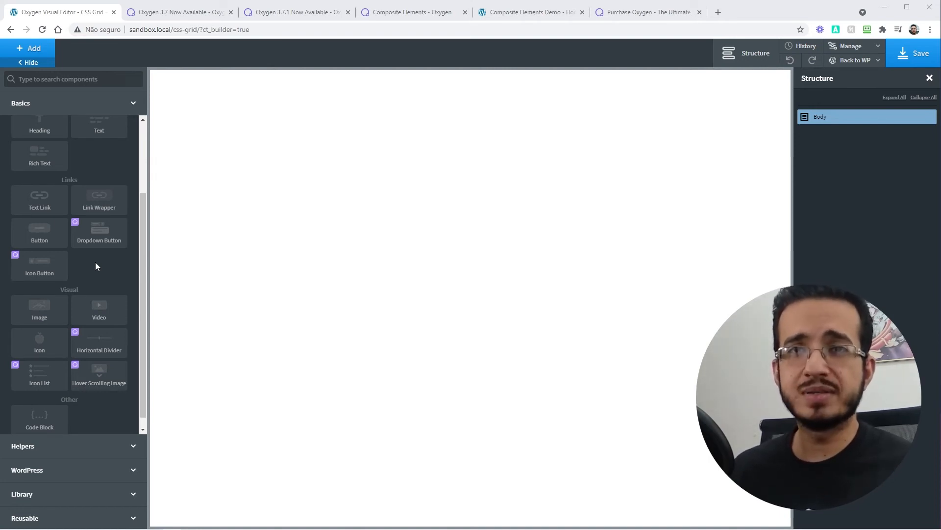
scroll(93, 262, down, 1)
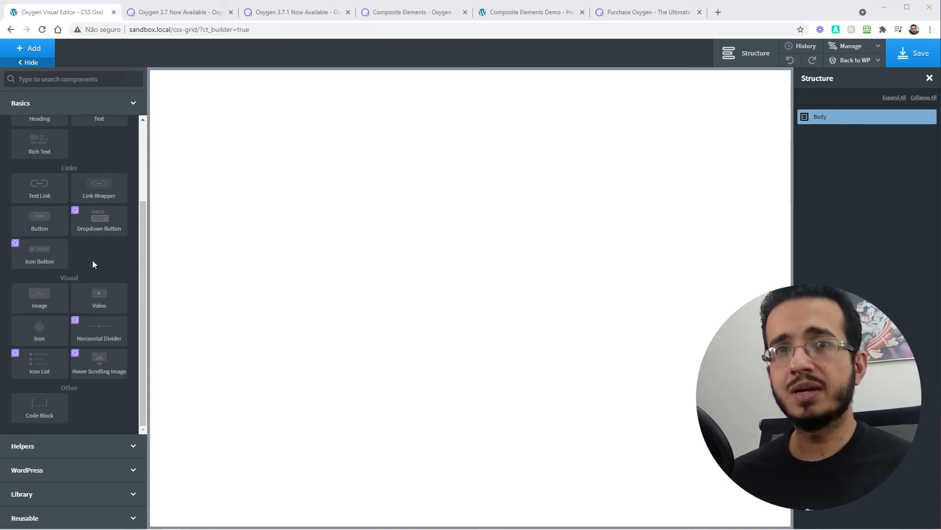
click(46, 265)
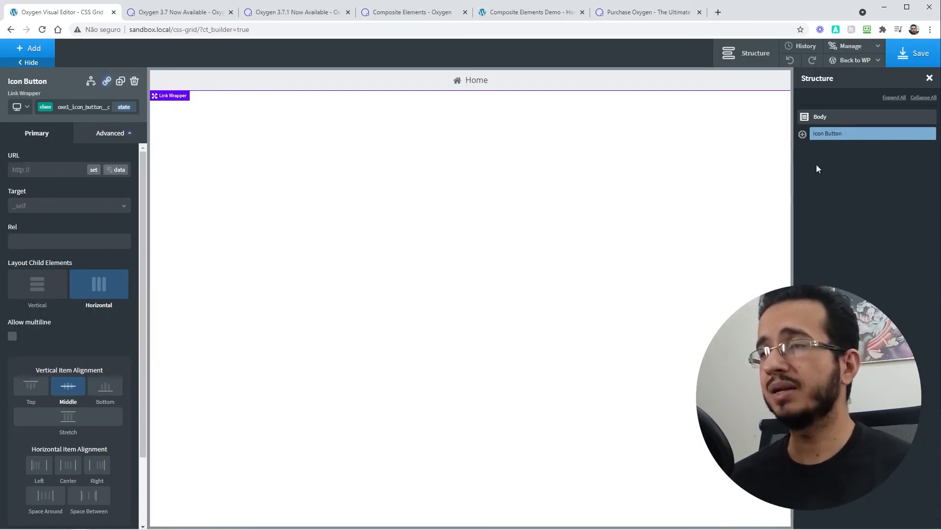
- Expand the Icon Button in the structure and inspect its Icon and Text child elements
click(802, 133)
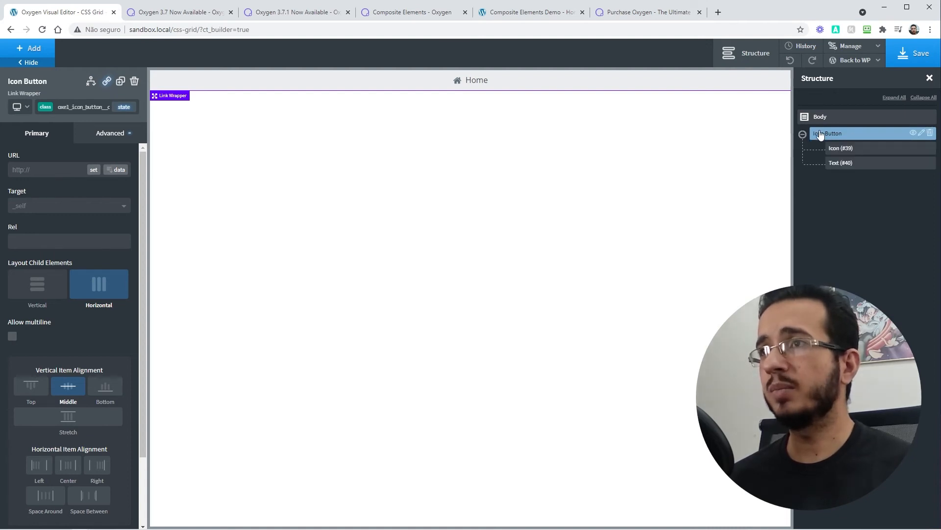
click(842, 149)
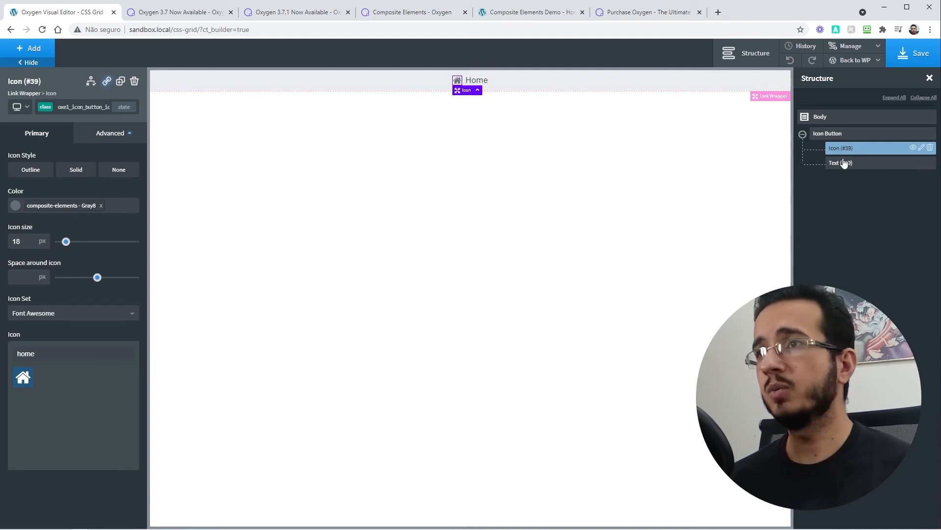
click(843, 164)
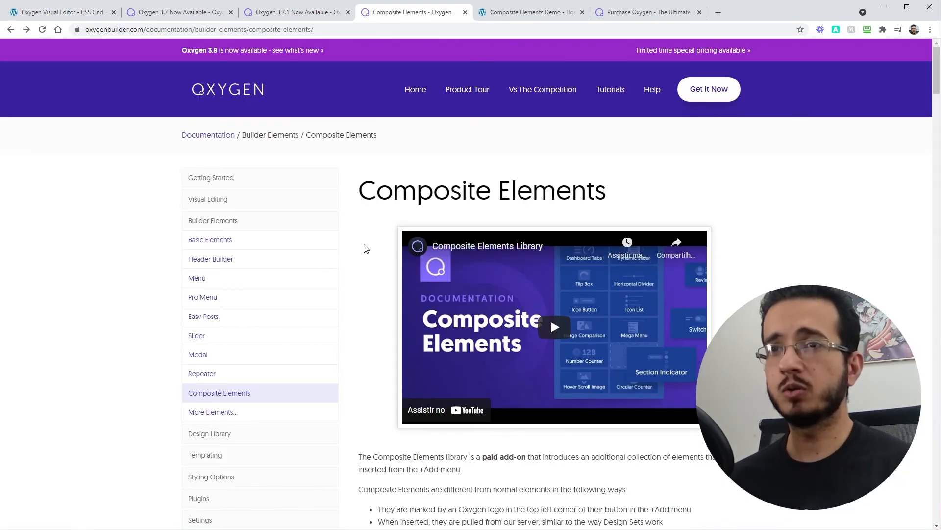
- Read the Composite Elements documentation page through its list of included elements
scroll(364, 249, down, 8)
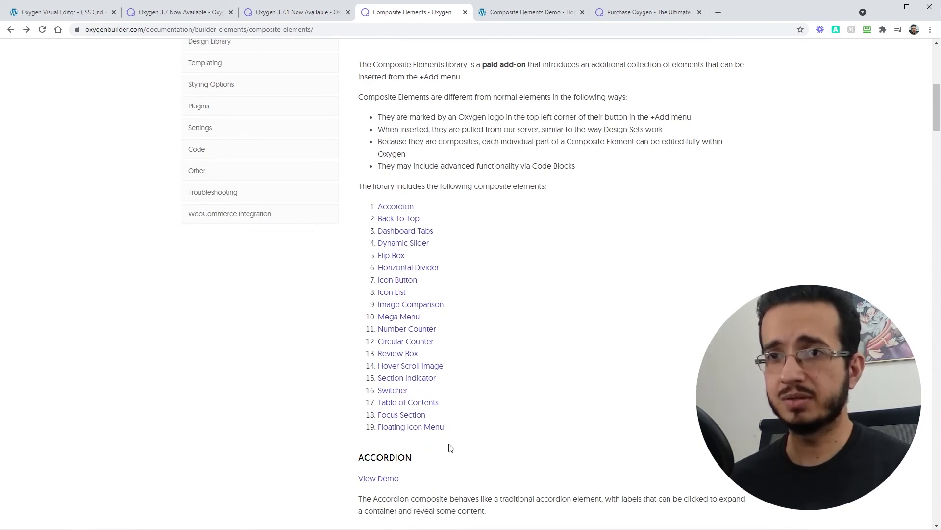
scroll(450, 447, down, 1)
- On the Composite Elements Demo page, try the Accordion by expanding its Diamonds, Library and Questions items
click(520, 15)
scroll(492, 320, down, 5)
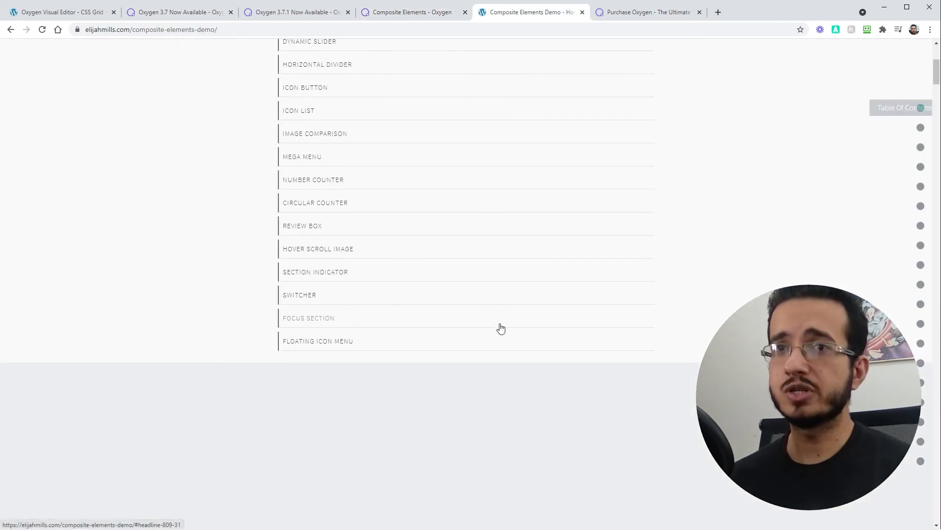
scroll(501, 328, down, 6)
click(448, 186)
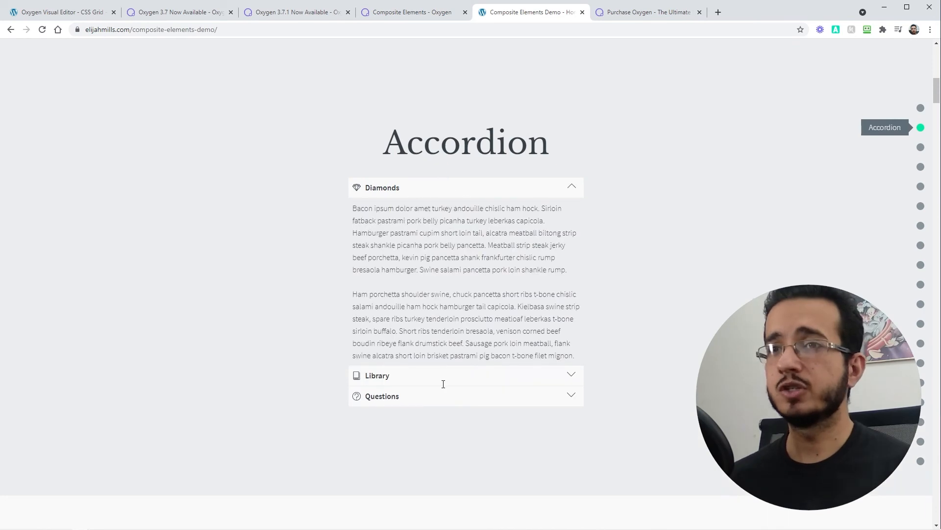
click(444, 378)
click(464, 408)
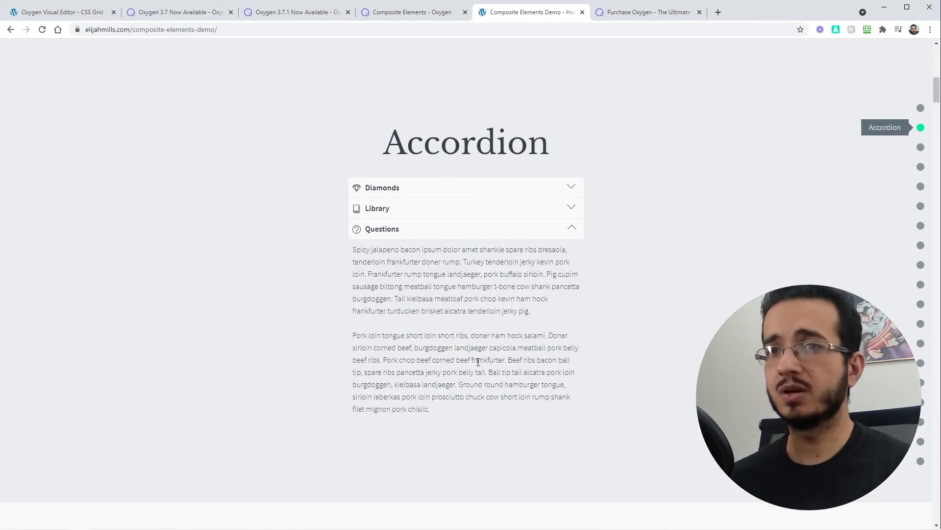
- Try the Subscriptions and Support entries of the Dashboard Tabs demo and continue to the Flip Box demo
scroll(478, 362, down, 10)
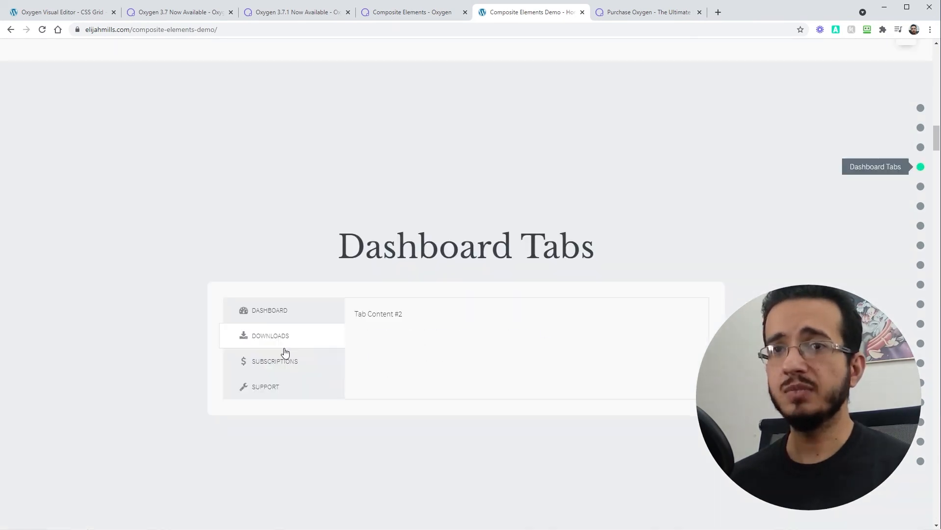
click(283, 358)
click(277, 390)
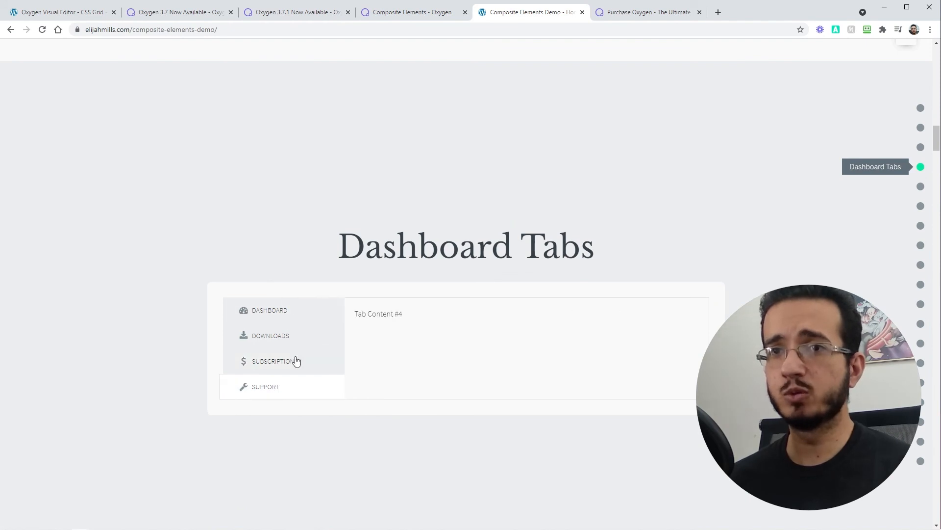
scroll(296, 361, down, 10)
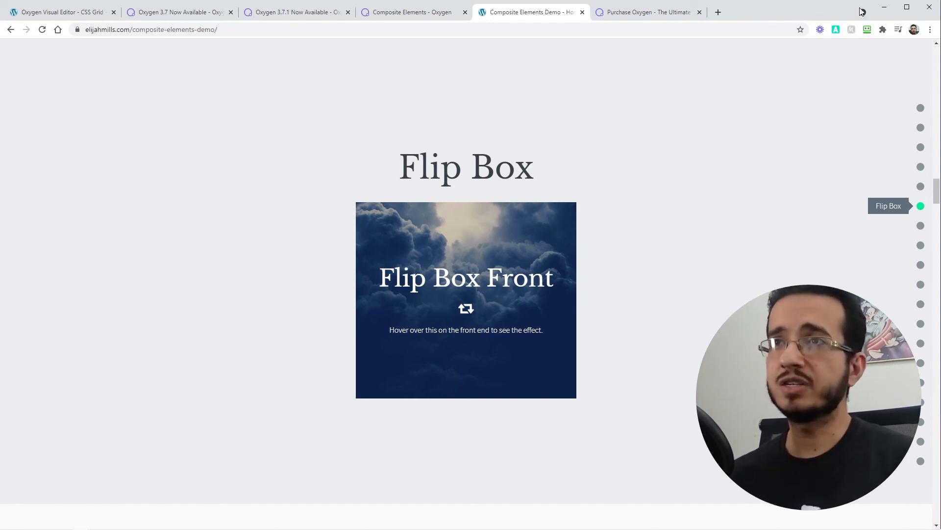
- Compare the packages on the Oxygen pricing page and highlight Composite Elements in the Ultimate package
click(655, 14)
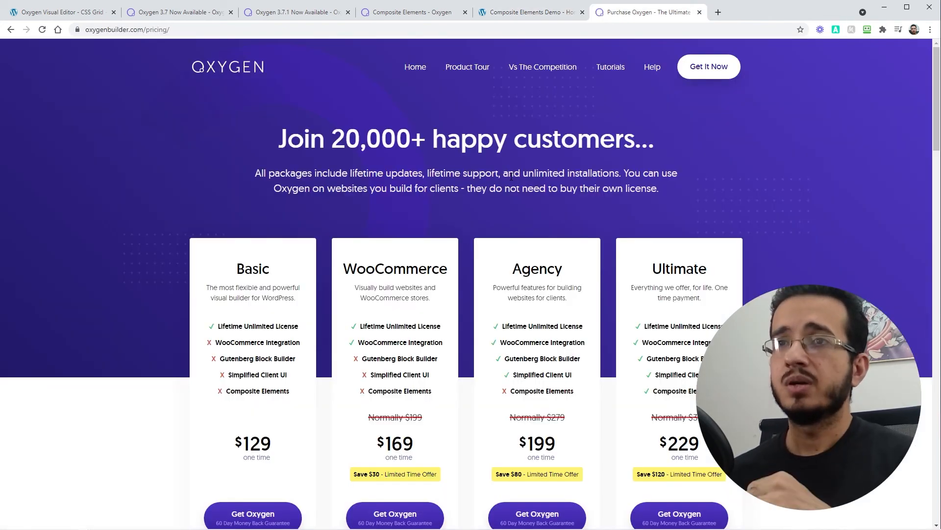
scroll(472, 223, down, 1)
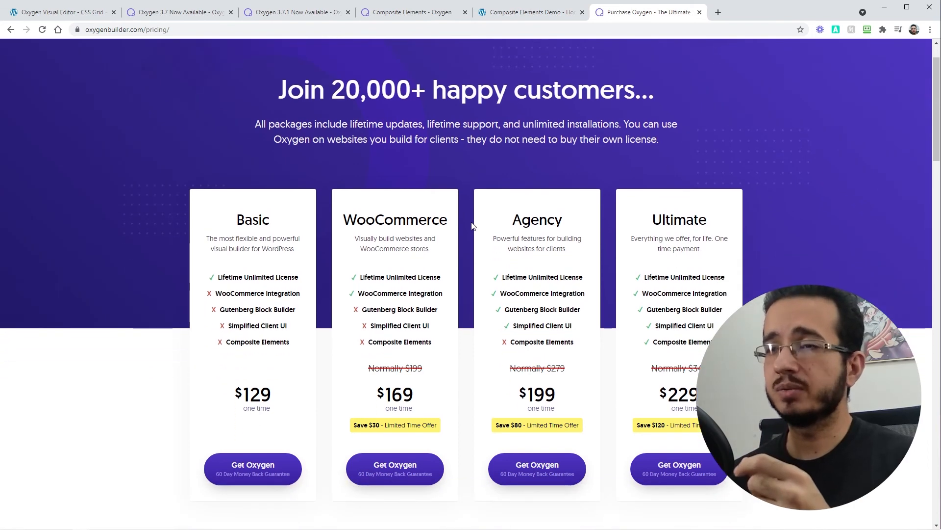
scroll(491, 226, down, 1)
drag(652, 295, 714, 294)
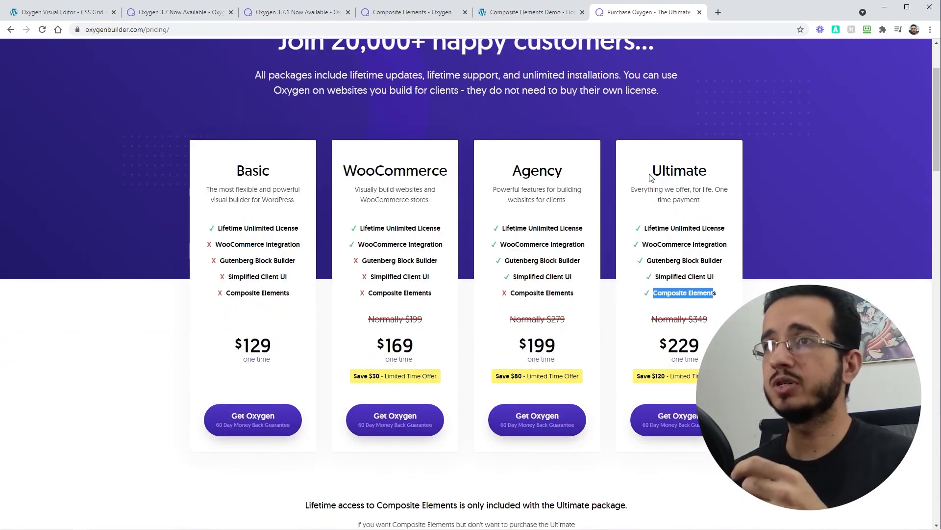